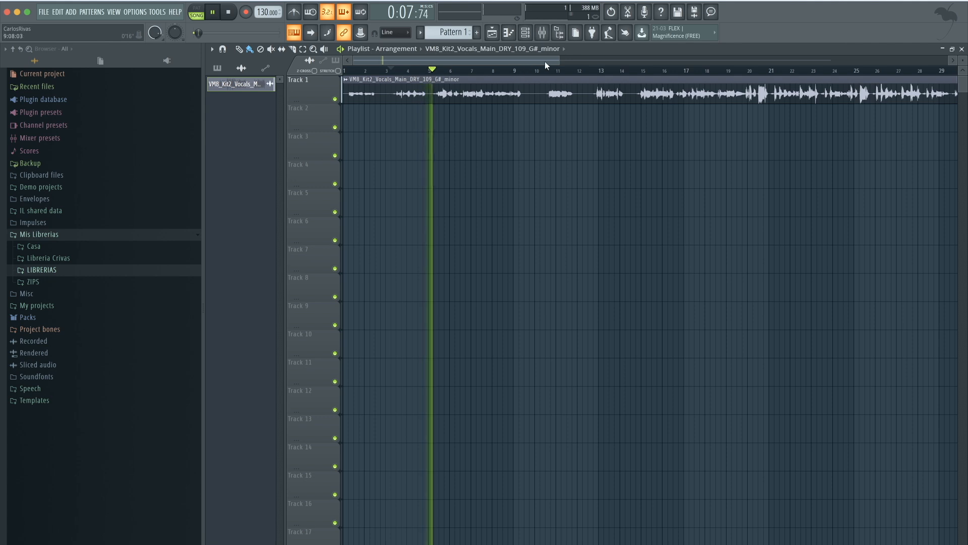
Slice the vocal clip on Track 1 at the playhead in bar 4 and shortly after it, then delete the part before the first cut.
drag(560, 59, 391, 61)
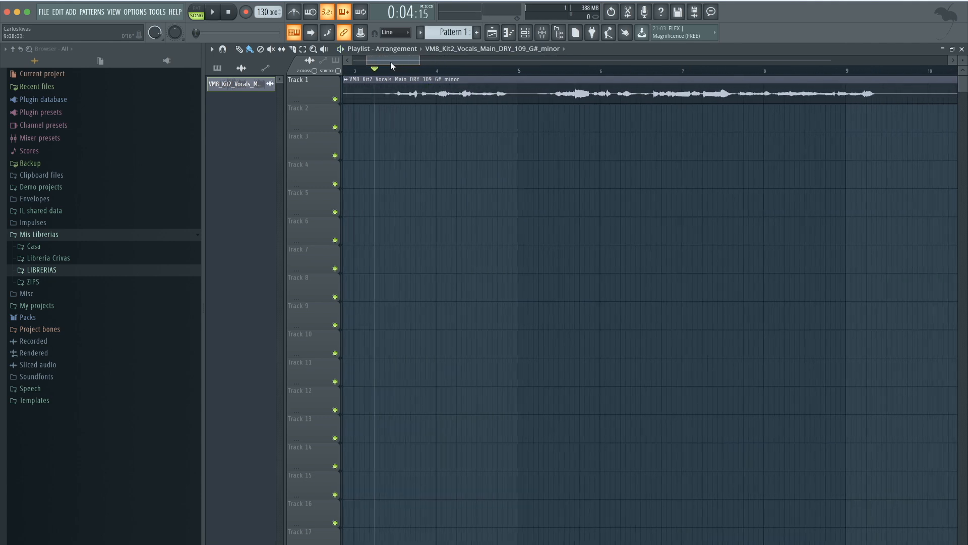
click(494, 73)
click(494, 72)
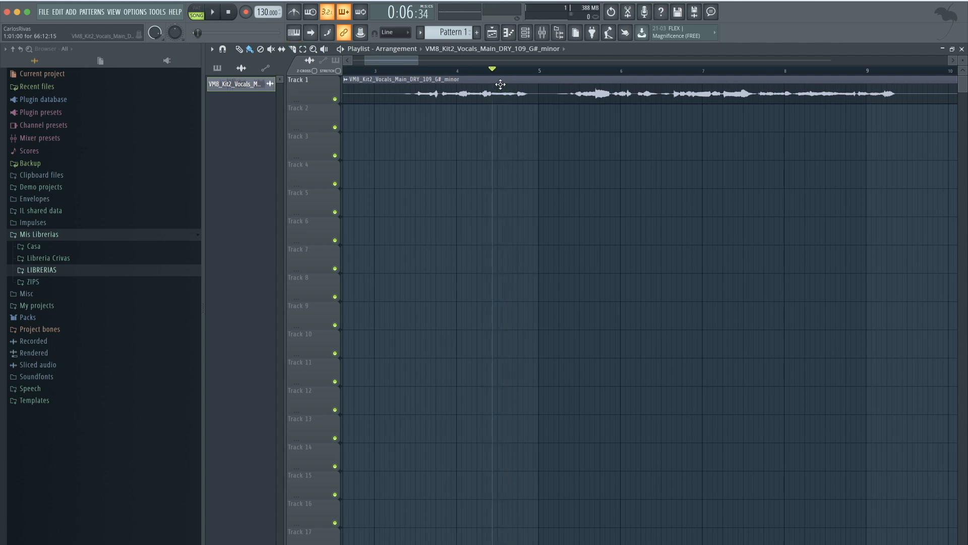
key(c)
scroll(498, 91, up, 5)
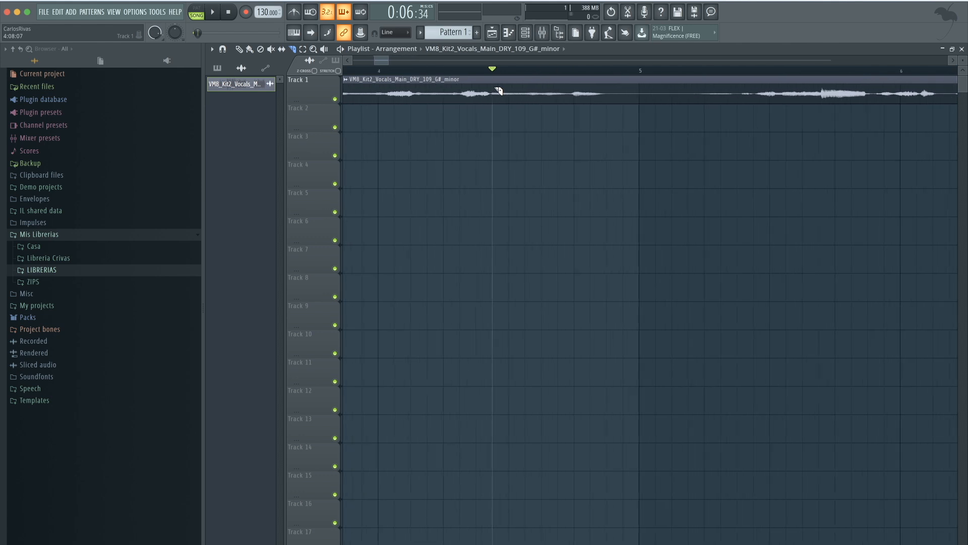
drag(494, 133, 494, 133)
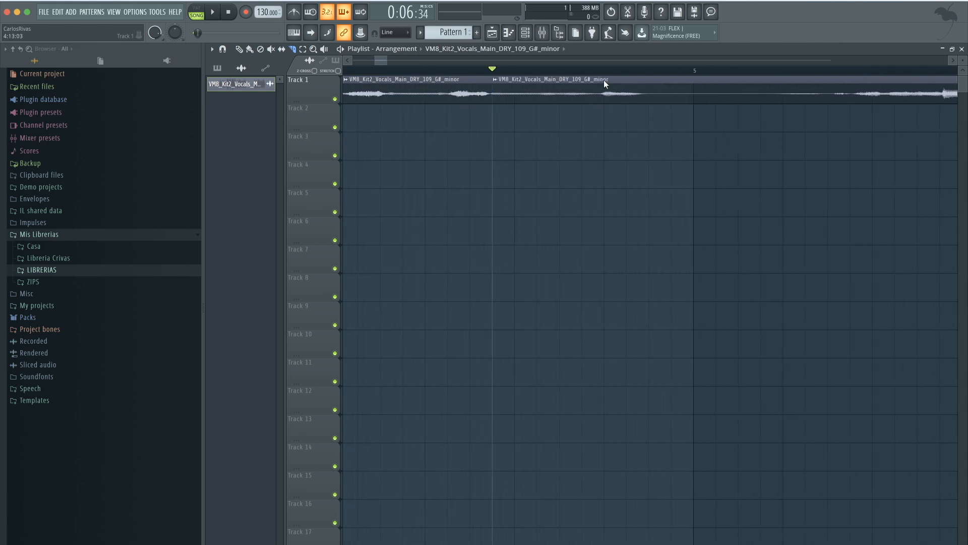
drag(598, 81, 598, 129)
key(b)
right_click(468, 80)
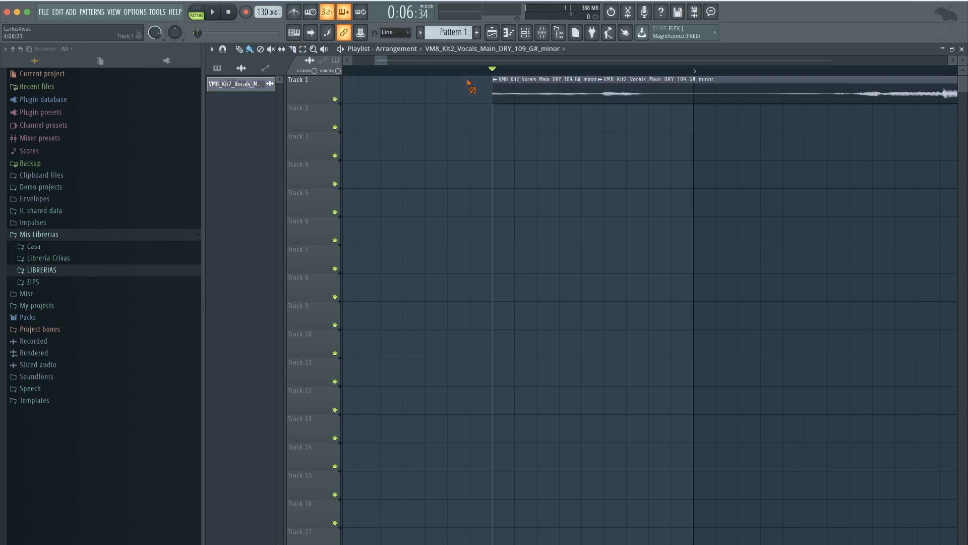
Make the short first slice a unique sample, saving it under the suggested name, and close the Playlist.
click(496, 79)
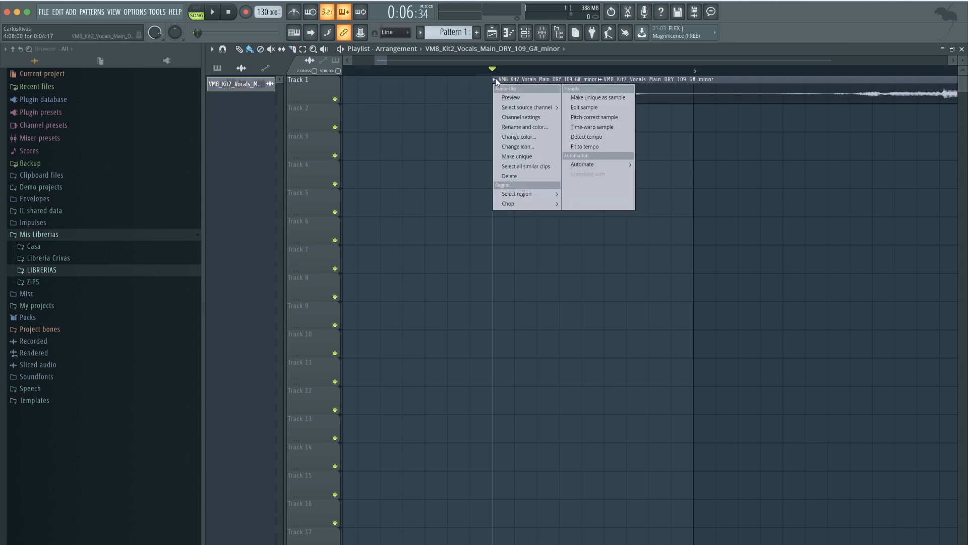
click(595, 98)
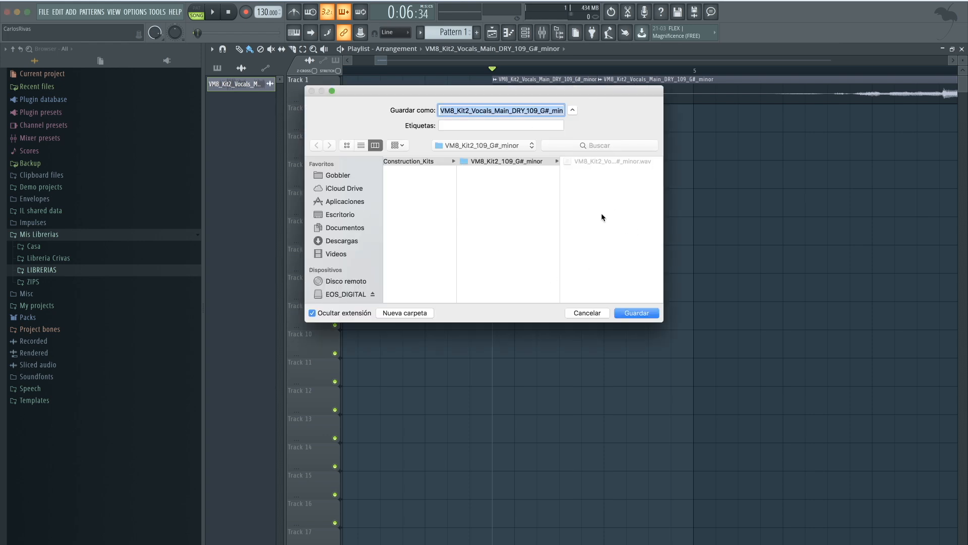
click(654, 313)
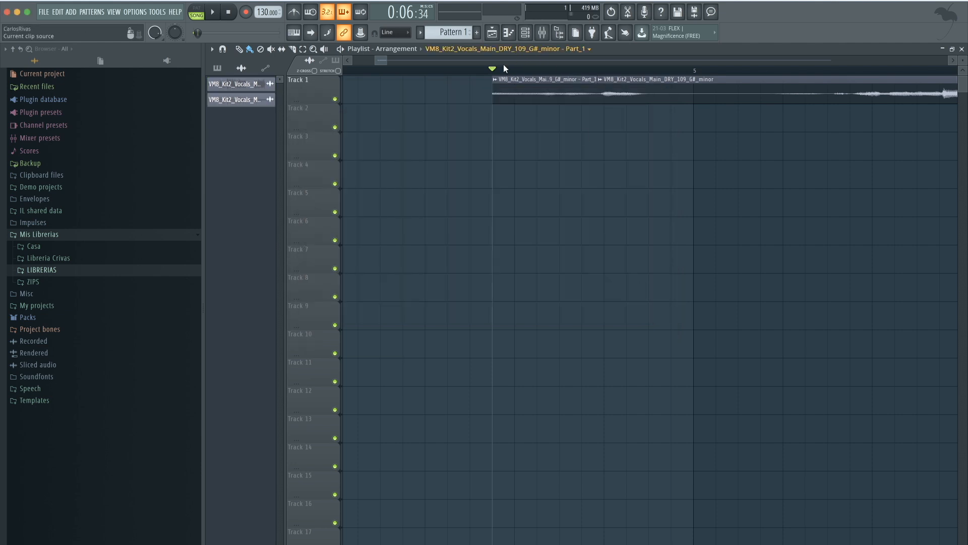
double_click(503, 93)
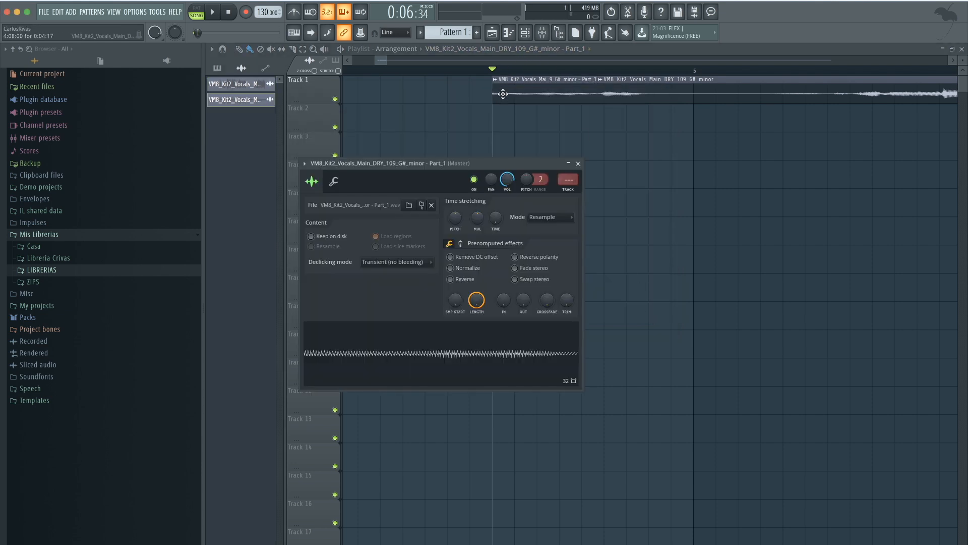
click(961, 48)
click(578, 163)
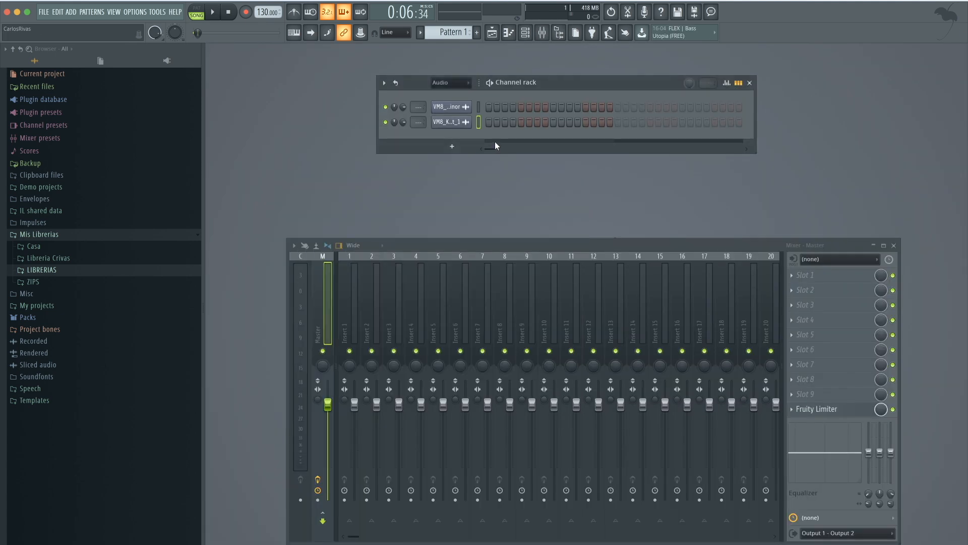
Turn on the typing keyboard and audition the new sliced vocal channel at different pitches.
key(ctrl+t)
key(x)
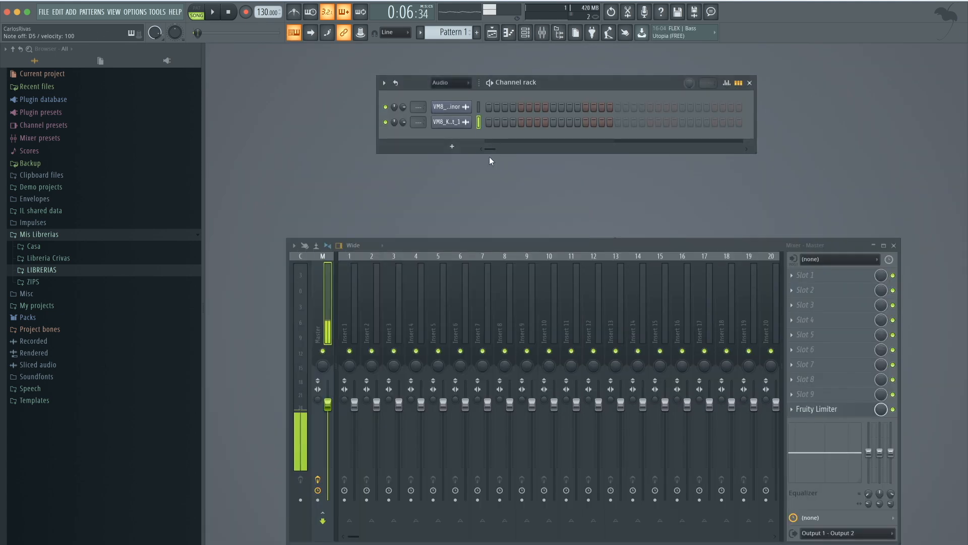
right_click(464, 123)
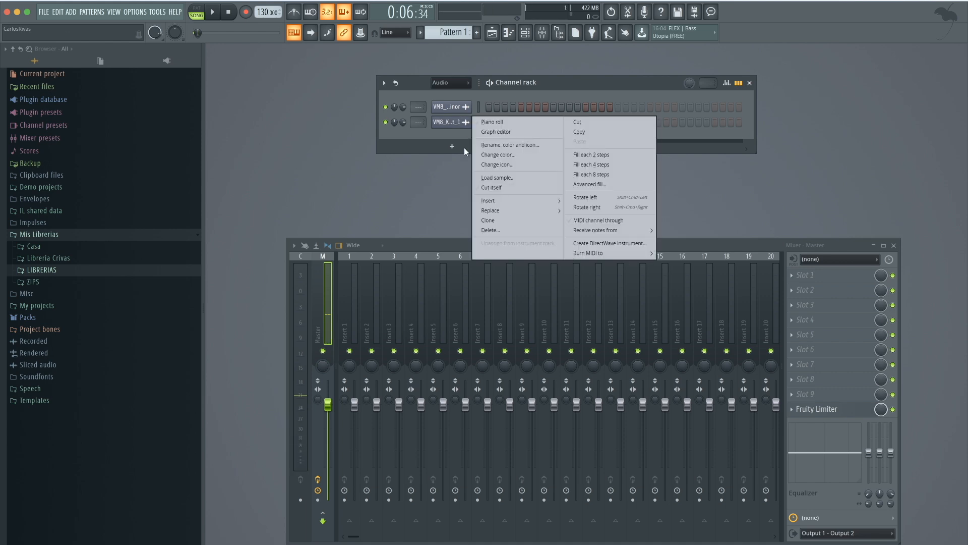
mouse_move(516, 199)
key(x)
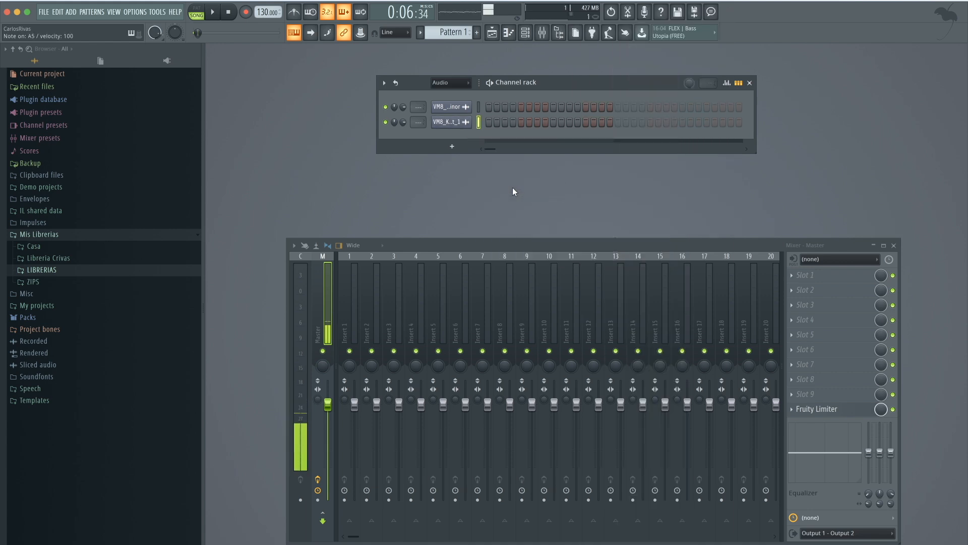
Route the sliced vocal channel to mixer Insert 1 and load LittleAlterBoy [64bit] in its first effect slot.
click(345, 337)
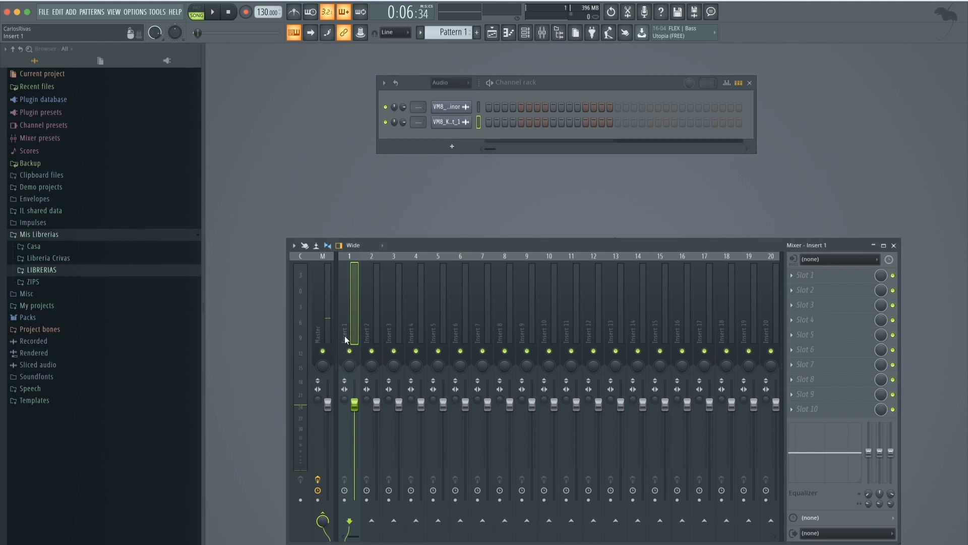
key(ctrl+l)
click(792, 275)
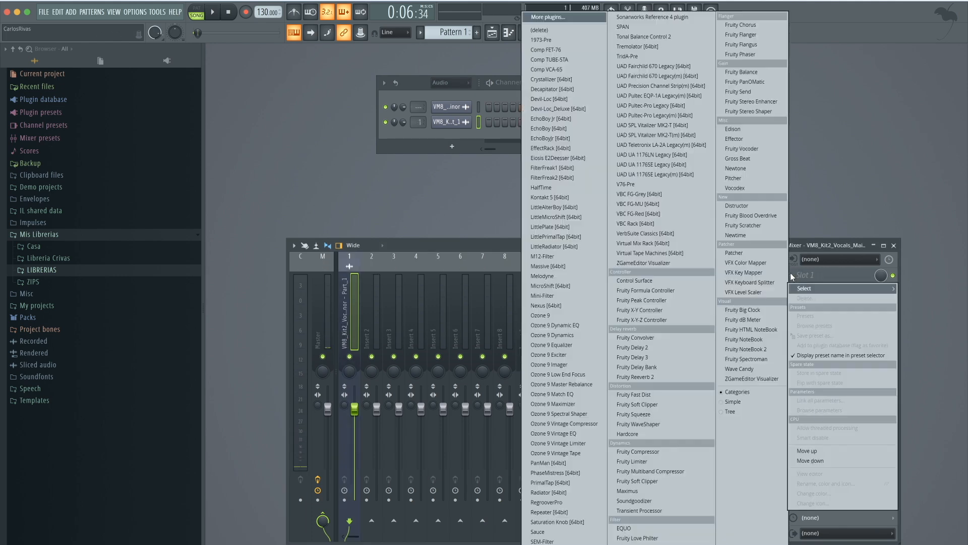
click(549, 207)
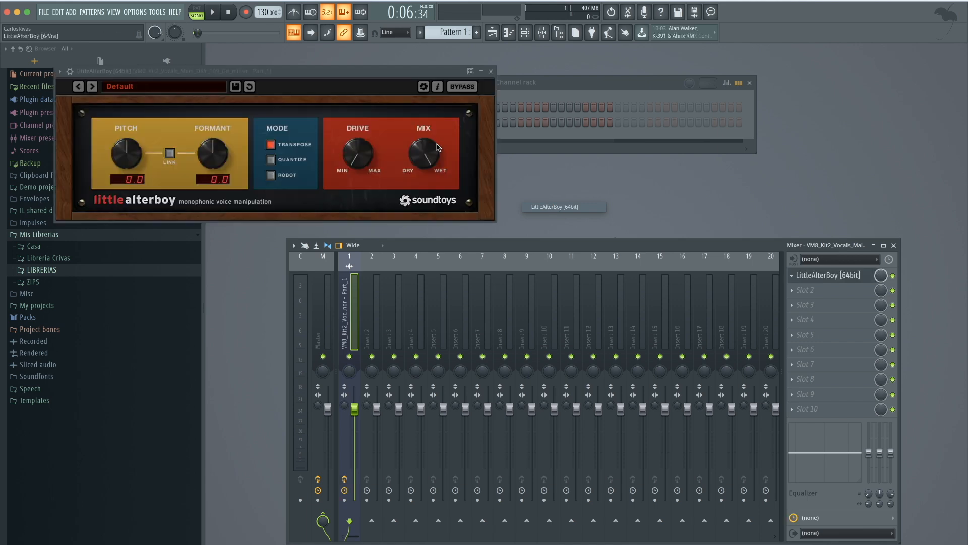
drag(351, 75, 575, 97)
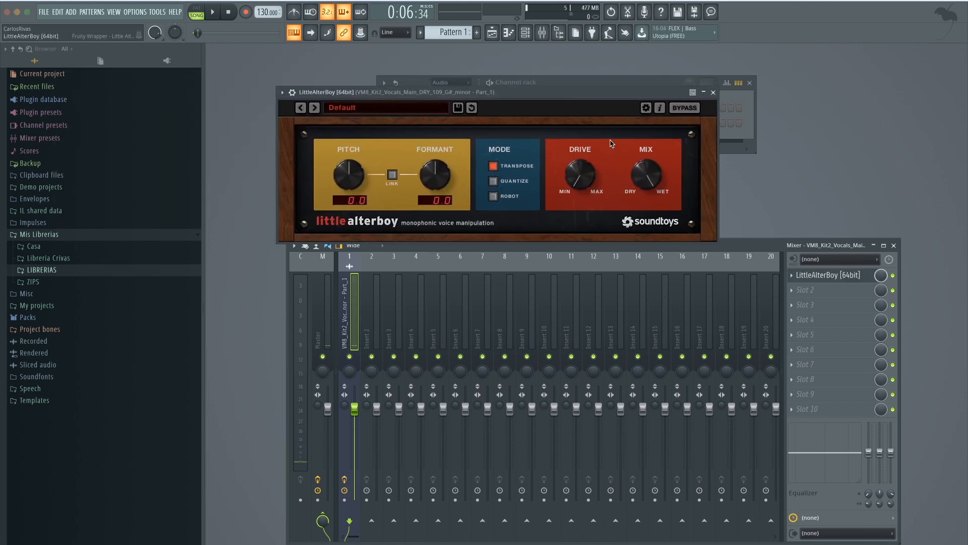
Set LittleAlterBoy's formant to -12.0 and raise its drive past halfway, trying a lower pitch and returning it to 0.0.
key(z)
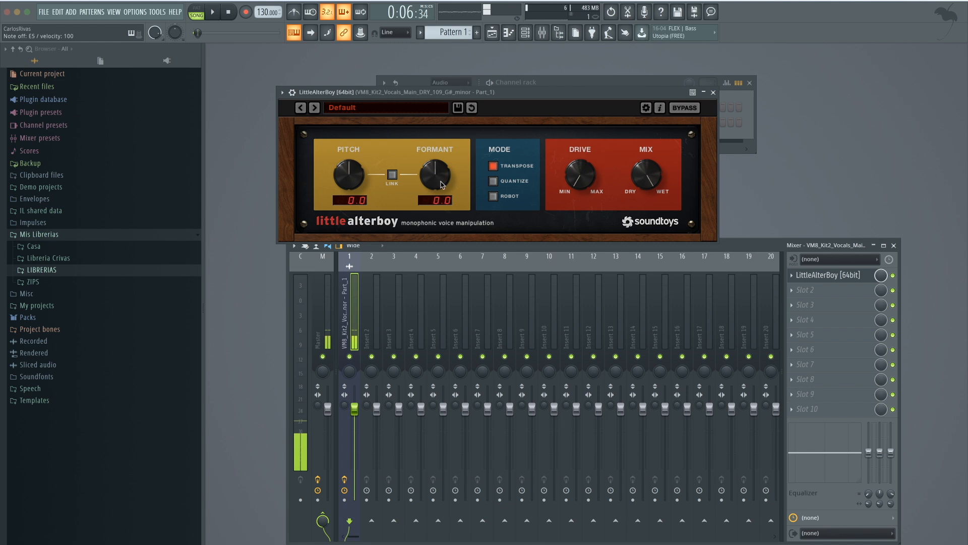
drag(446, 188, 439, 313)
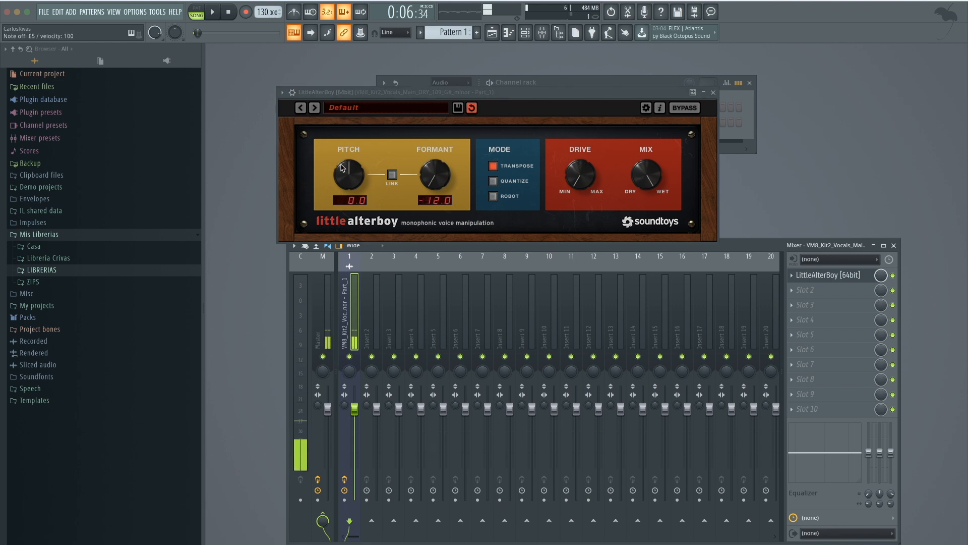
drag(342, 167, 349, 366)
drag(347, 182, 342, 145)
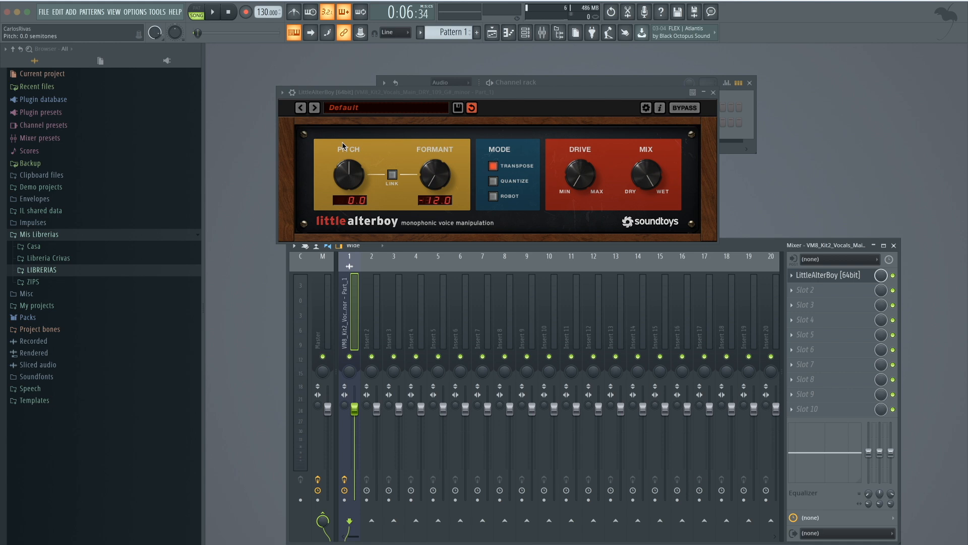
drag(579, 179, 577, 165)
Load Fruity Reeverb 2 in slot 2 of Insert 1 and close the LittleAlterBoy window.
click(817, 290)
click(671, 376)
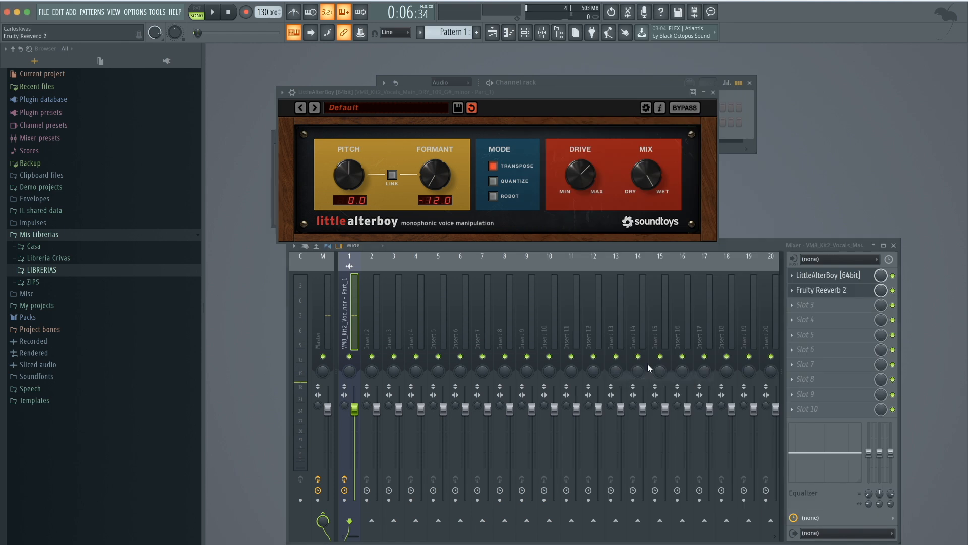
drag(361, 92, 525, 92)
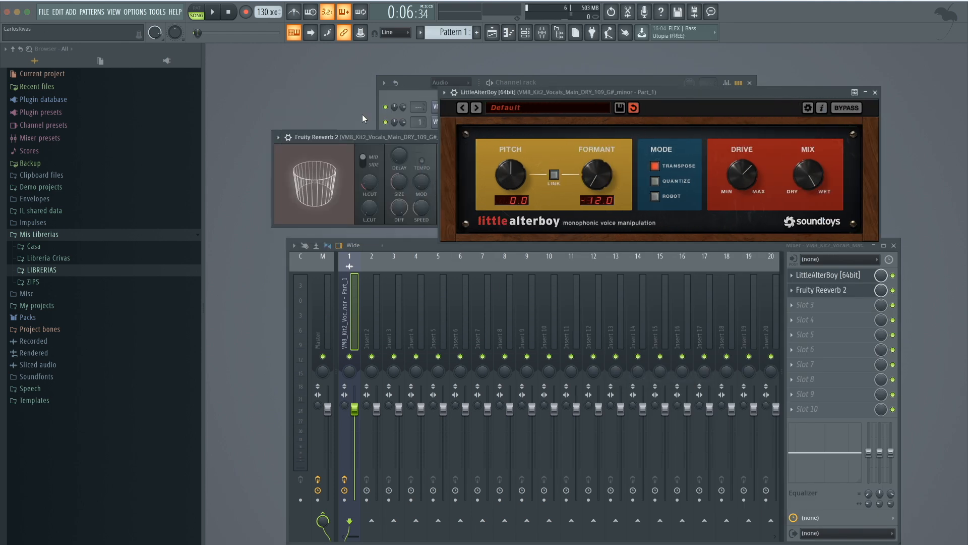
drag(354, 133, 319, 91)
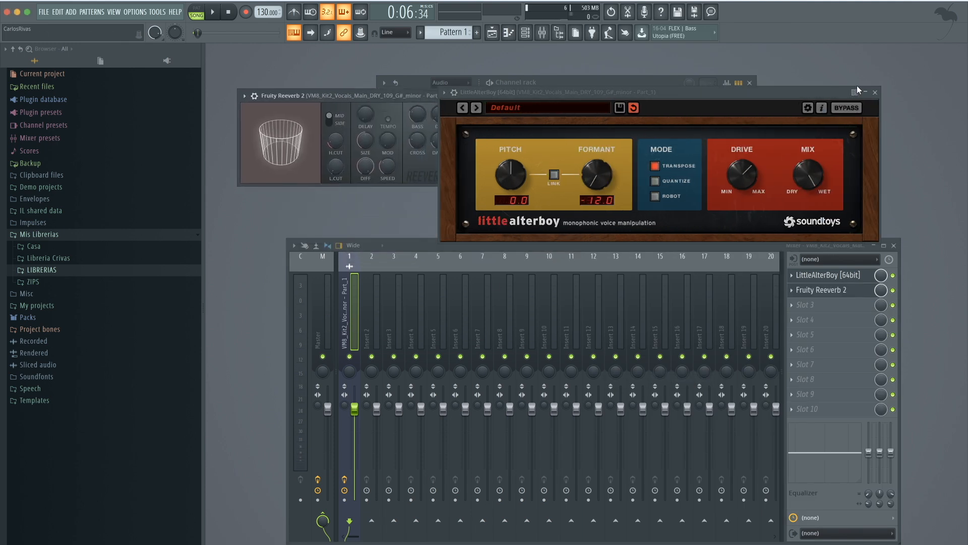
click(876, 93)
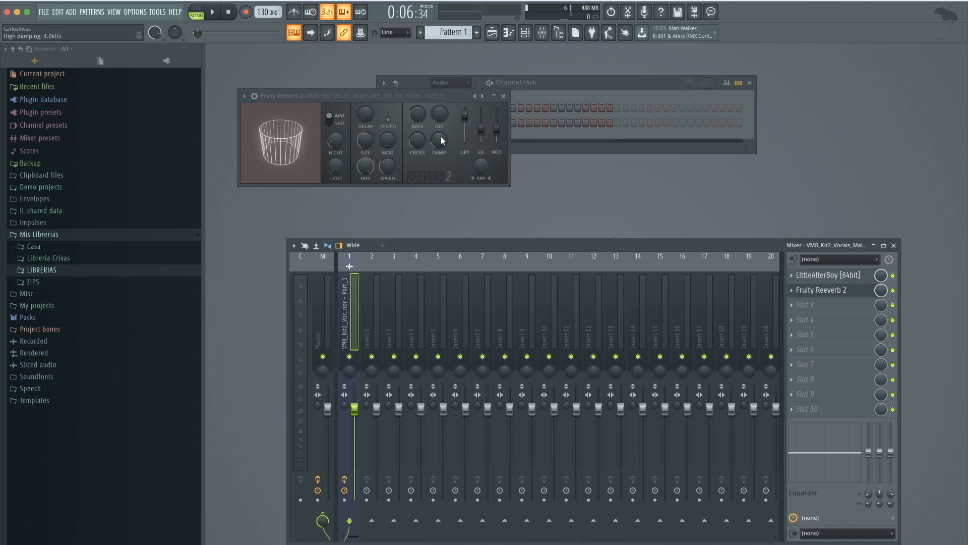
Set the reverb's wet level to 80%, enlarge the room size and reduce the decay to about 1.5 seconds, auditioning the sound.
scroll(496, 132, up, 3)
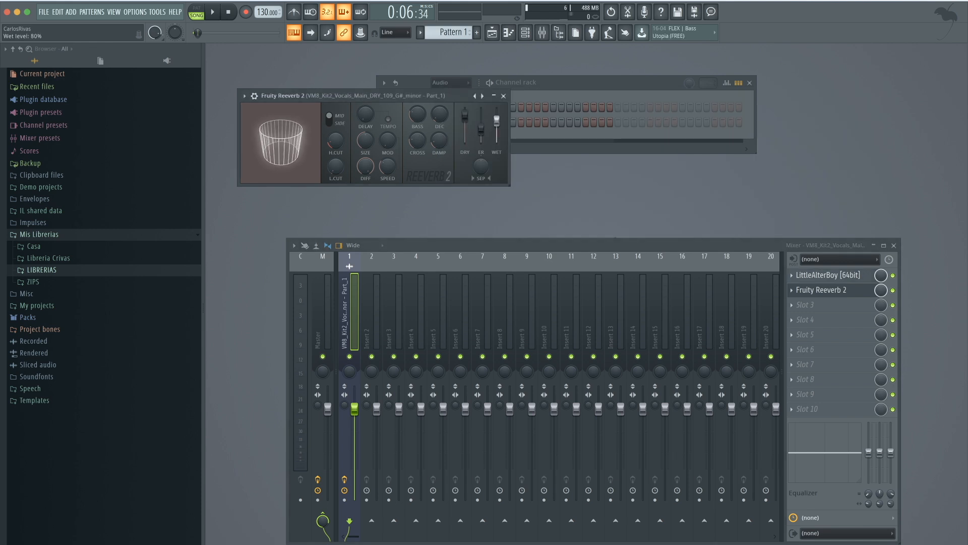
scroll(363, 142, up, 5)
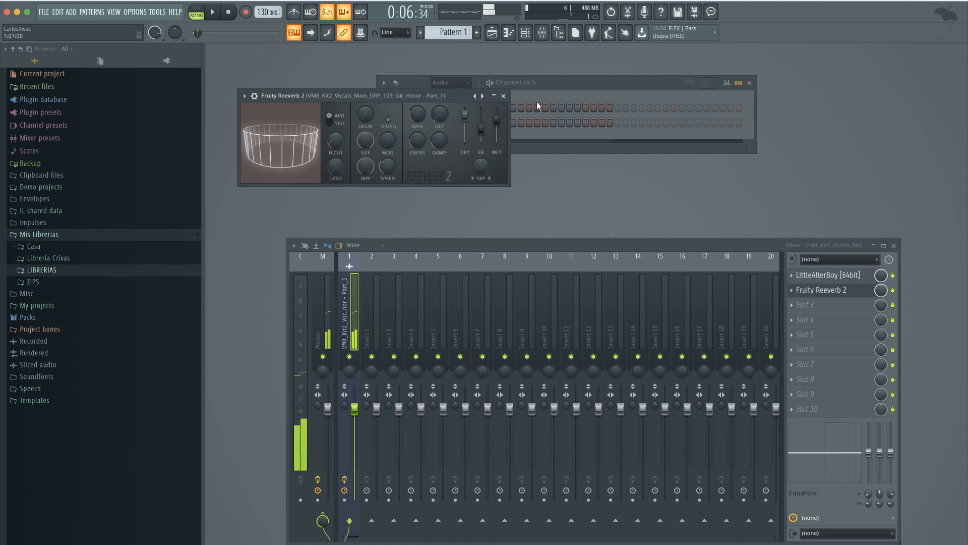
drag(440, 114, 439, 126)
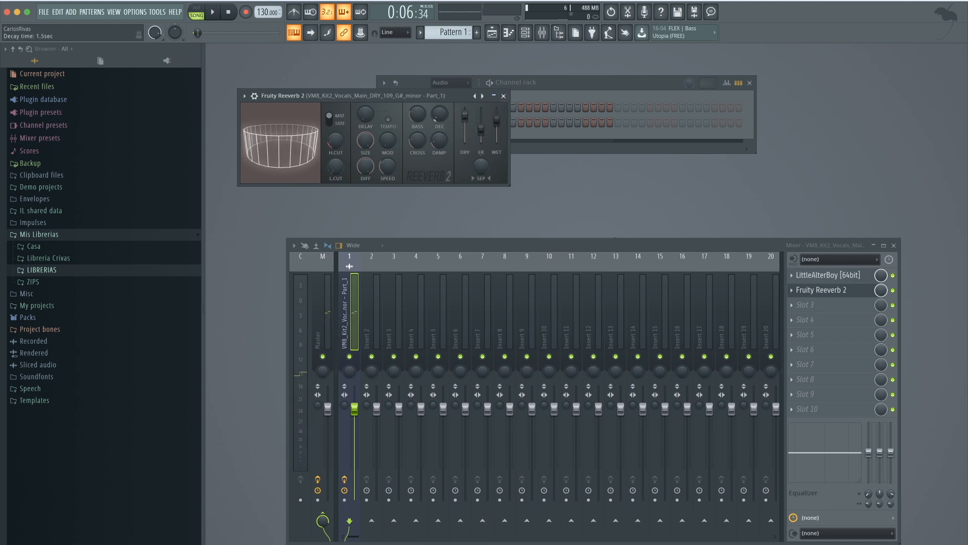
key(e)
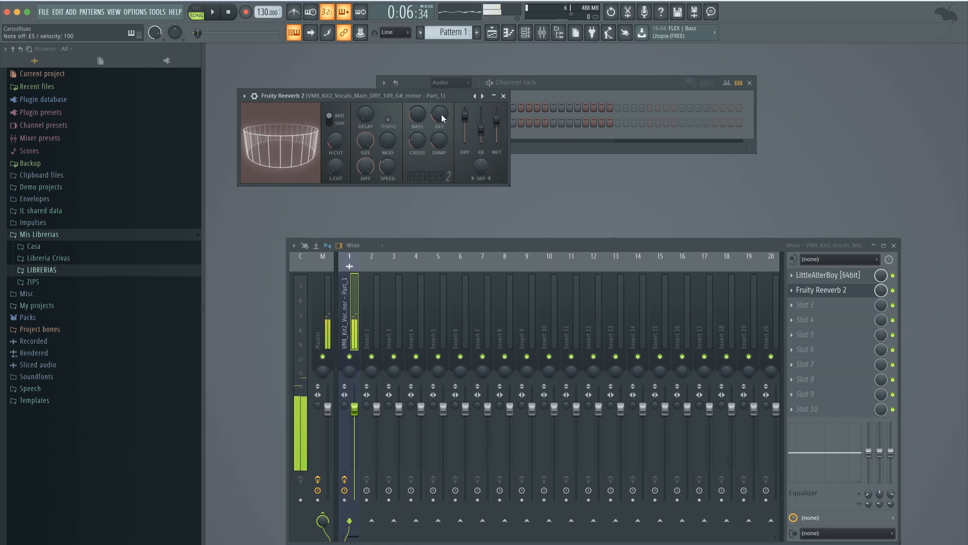
click(504, 95)
Load Fruity parametric EQ 2 in slot 3 and make band 1 a steep high-pass filter at about 200 Hz.
click(790, 304)
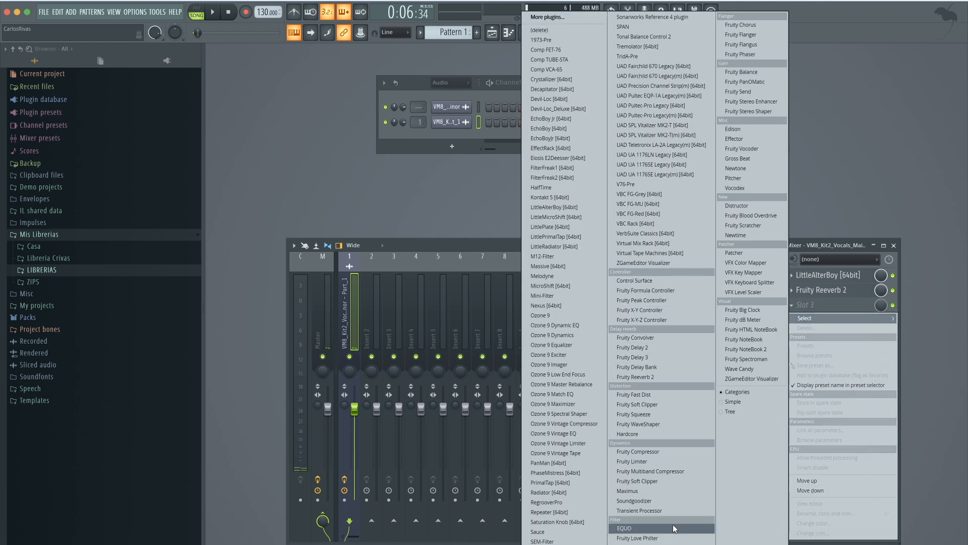
click(637, 544)
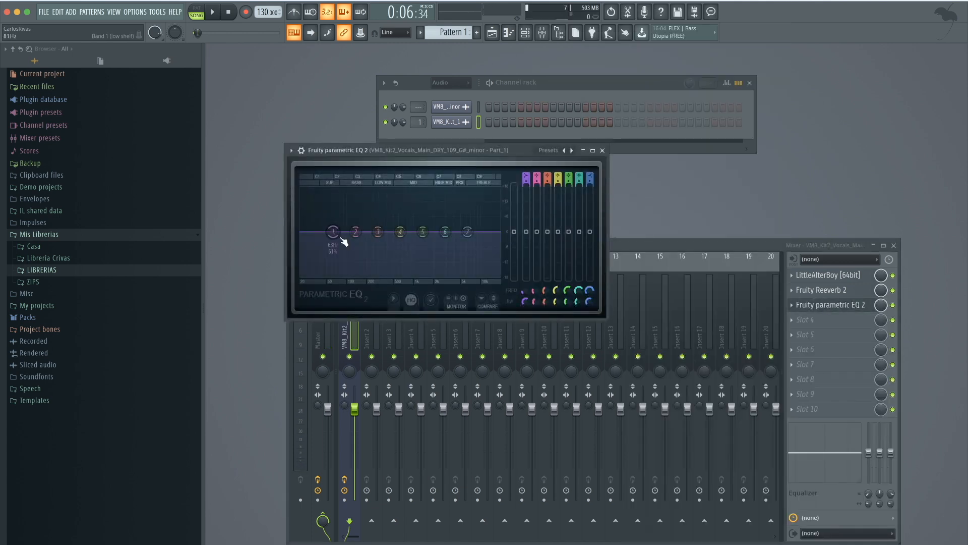
drag(334, 231, 348, 262)
right_click(348, 262)
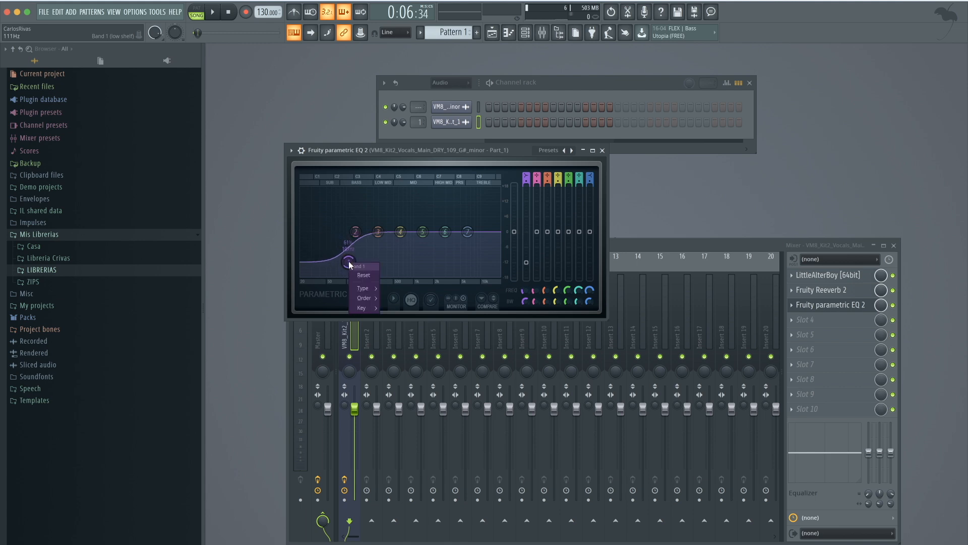
click(384, 300)
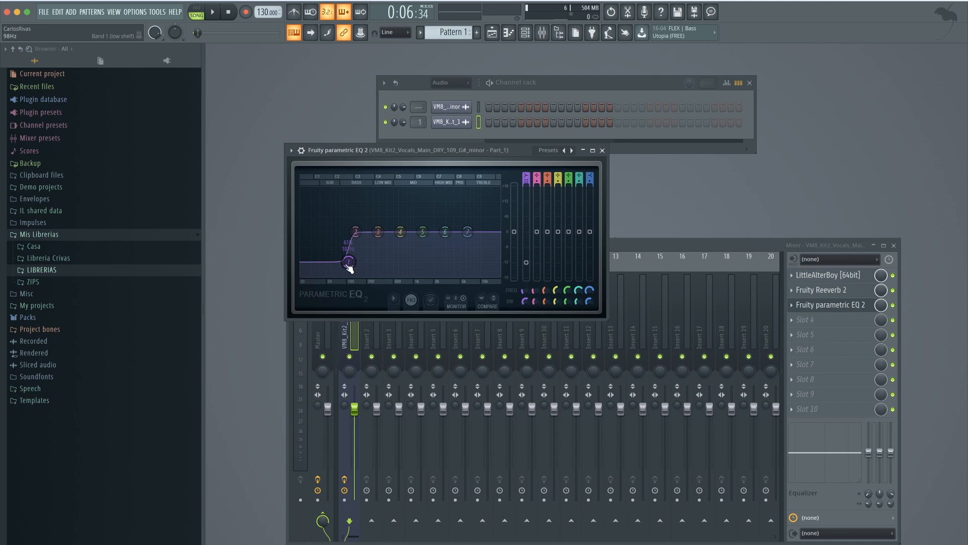
right_click(348, 263)
mouse_move(366, 288)
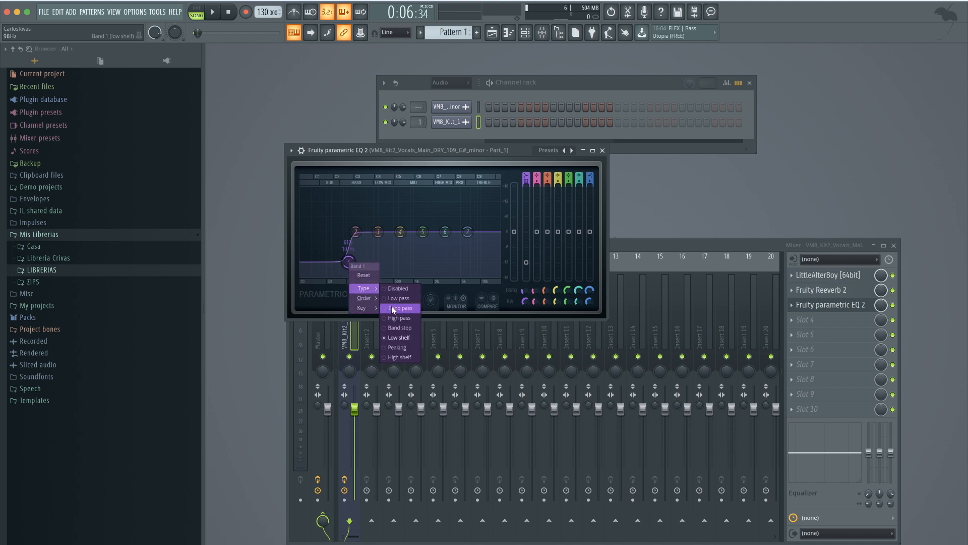
click(400, 321)
drag(348, 231, 373, 235)
Change the filter type of EQ band 7 to low pass.
right_click(467, 233)
mouse_move(487, 261)
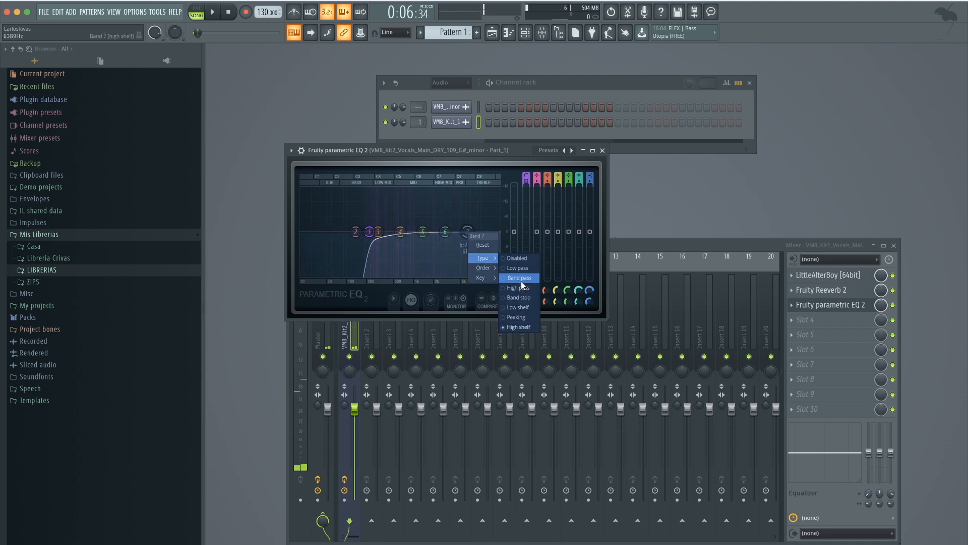
click(508, 268)
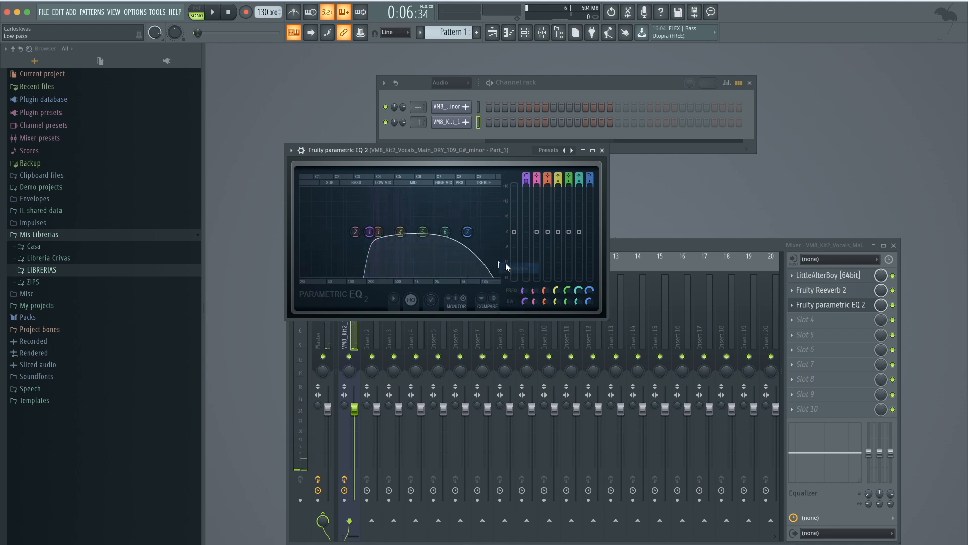
Steepen the low-pass slope of EQ band 7, lower its cutoff frequency, and dip the mids slightly with band 4.
right_click(469, 234)
mouse_move(491, 267)
click(530, 272)
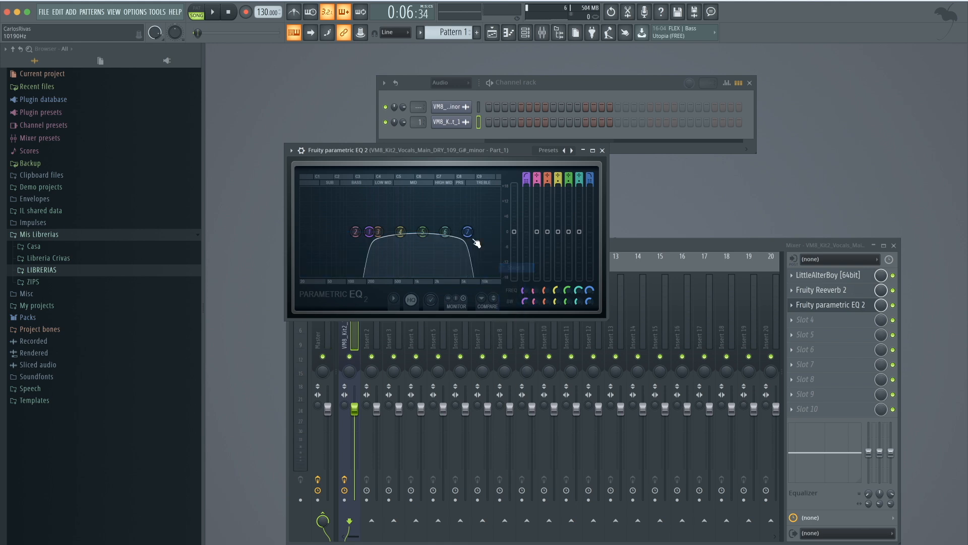
drag(468, 233, 439, 232)
drag(371, 236, 404, 245)
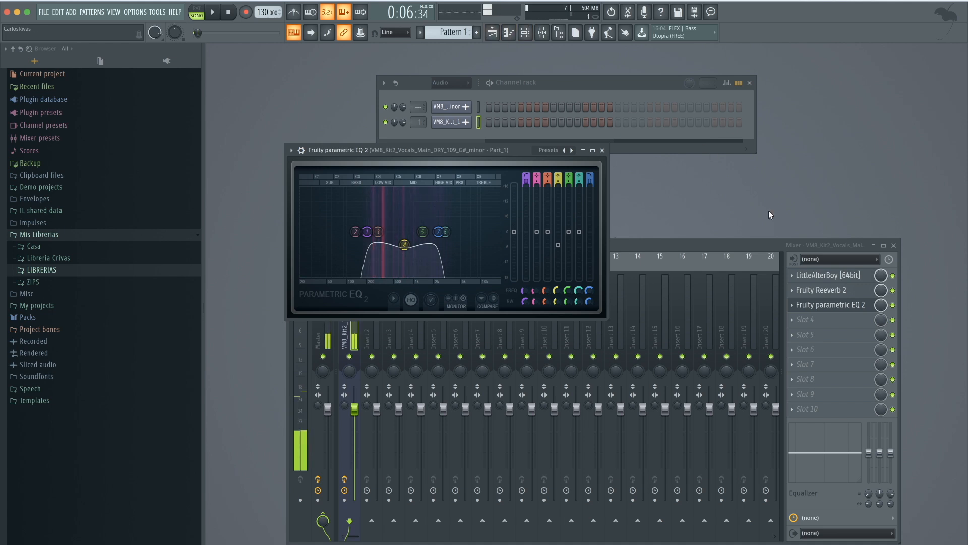
Load HalfTime in slot 4, reorder it directly after LittleAlterBoy and audition the vocal.
click(793, 322)
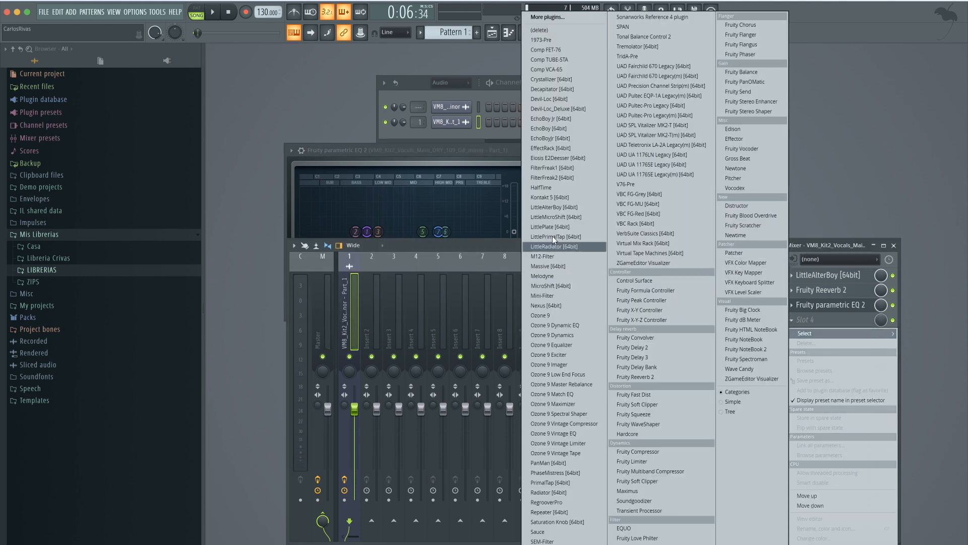
click(549, 188)
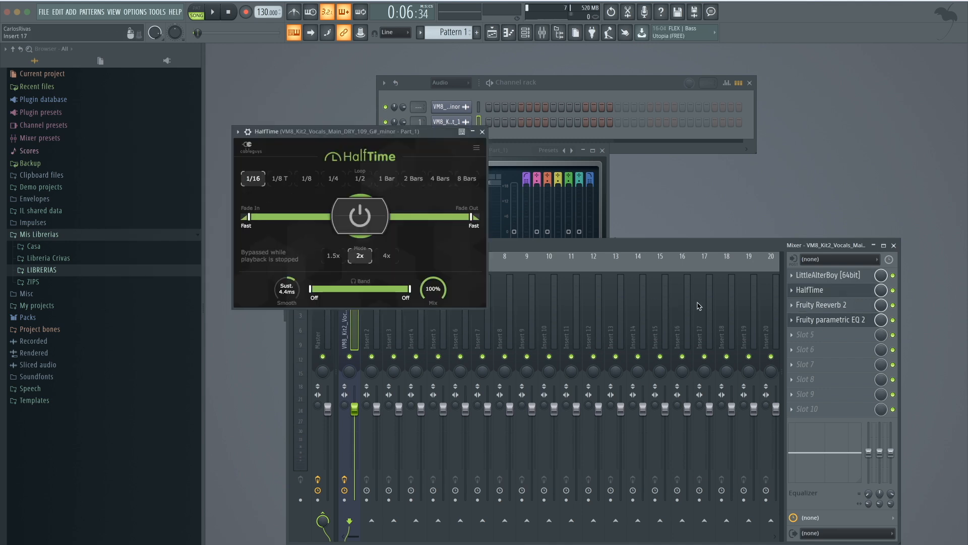
click(280, 94)
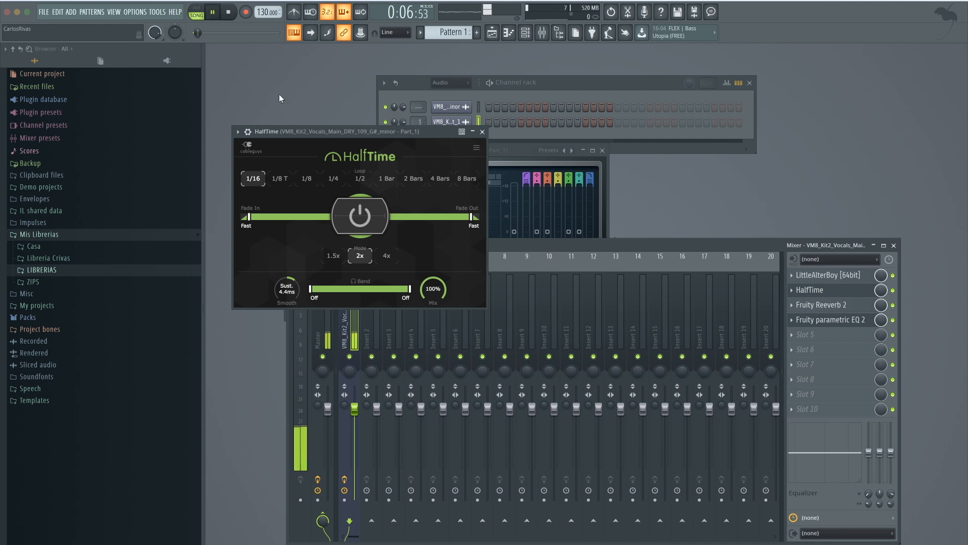
Delete both vocal audio clips from Track 1 of the playlist.
click(488, 38)
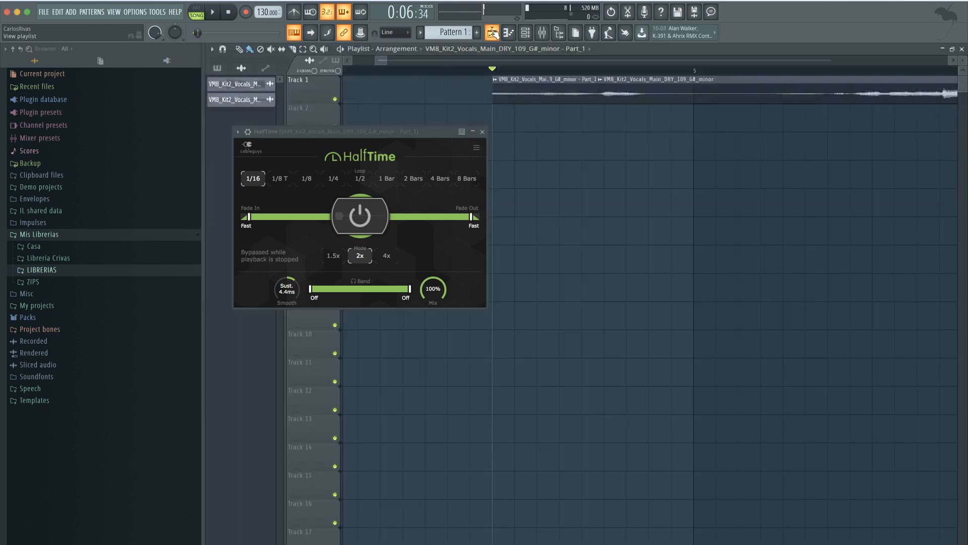
right_click(641, 93)
right_click(580, 94)
drag(459, 61, 347, 58)
Close the playlist and reduce HalfTime's mix to about 48%, auditioning the effect during playback.
key(space)
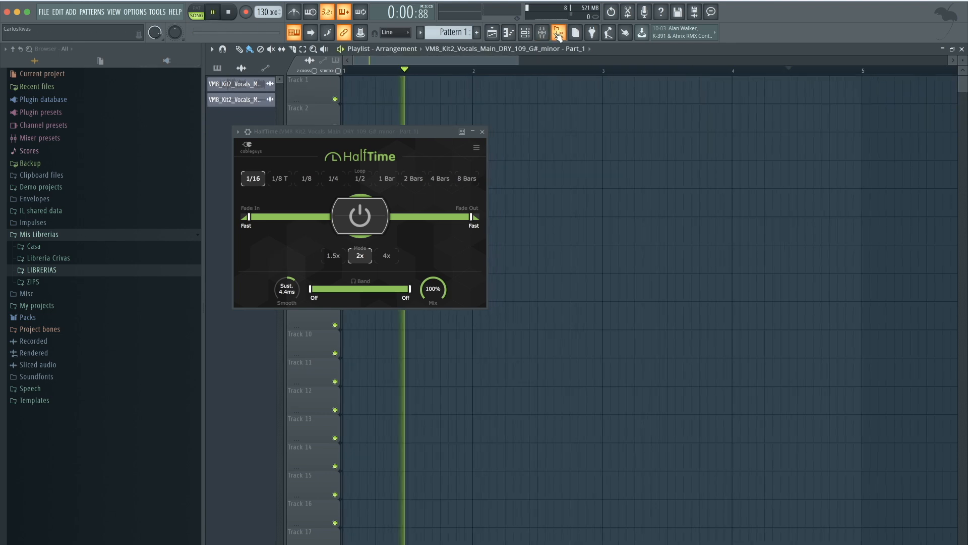
click(962, 49)
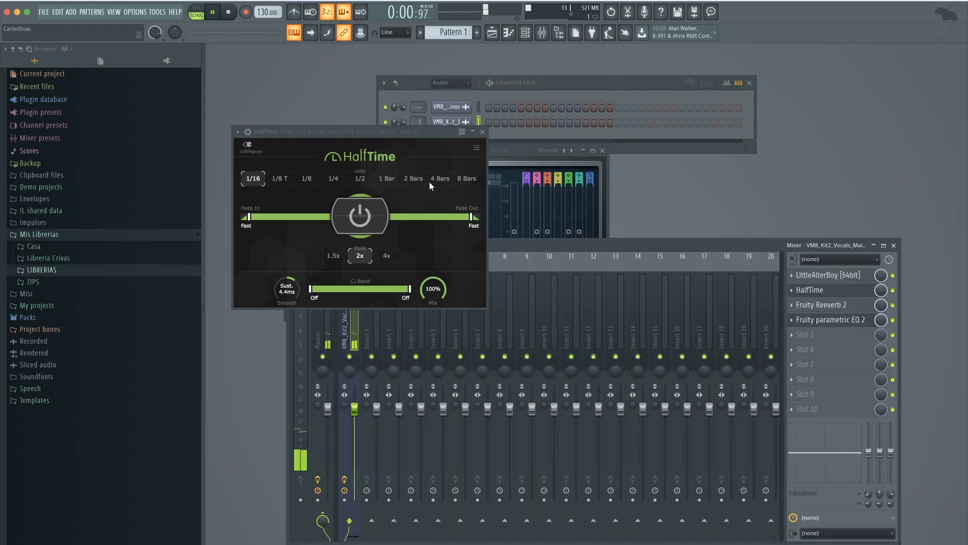
key(space)
drag(435, 292, 435, 310)
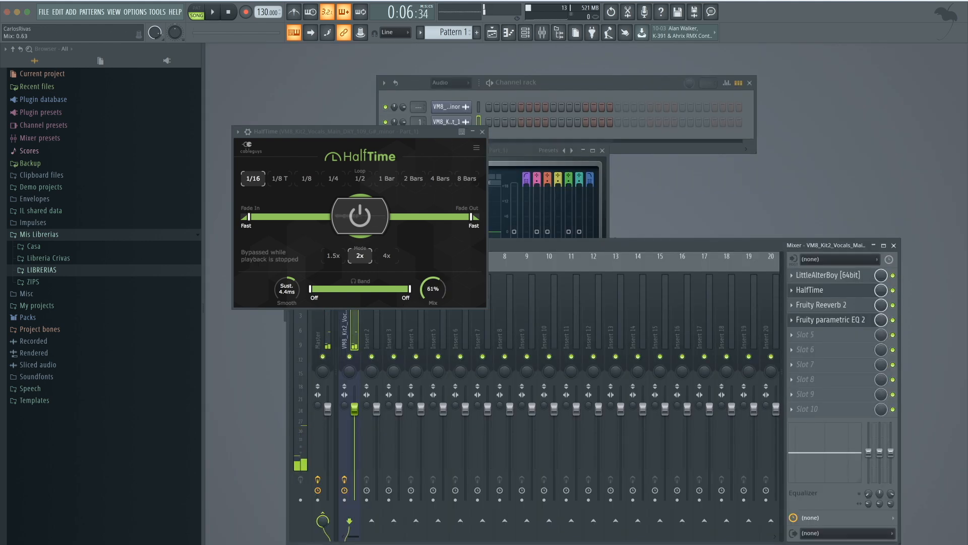
key(space)
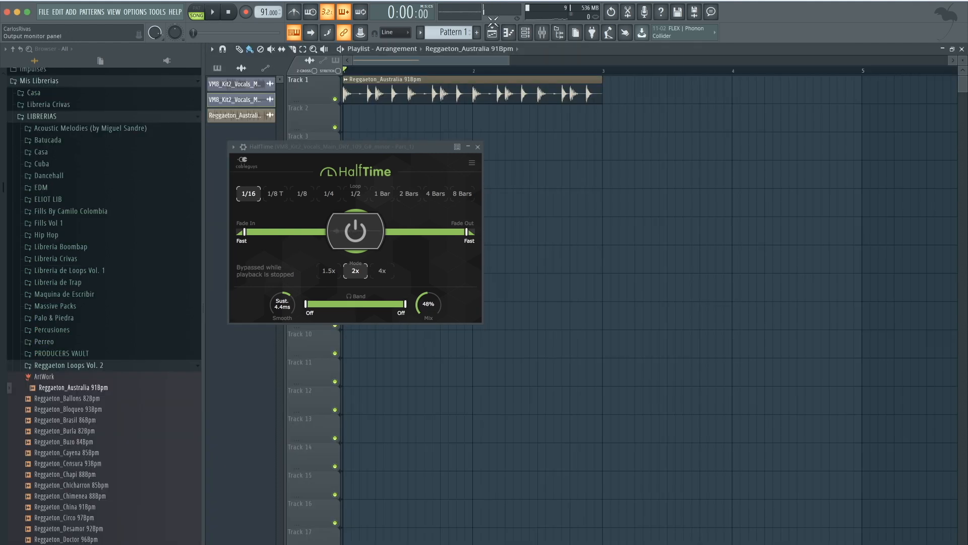
Bring up the mixer and audition the vocal instrument over the Reggaeton_Australia 91Bpm loop.
click(542, 32)
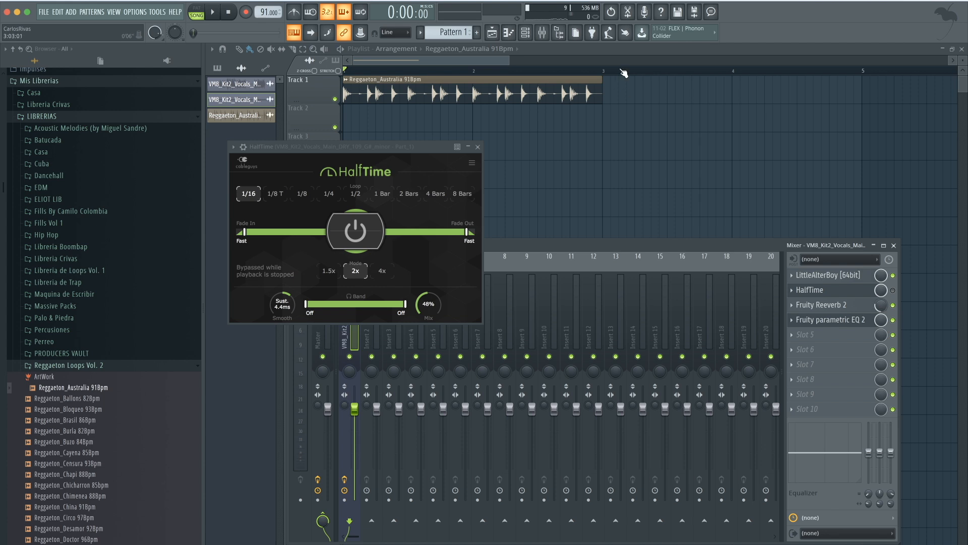
key(space)
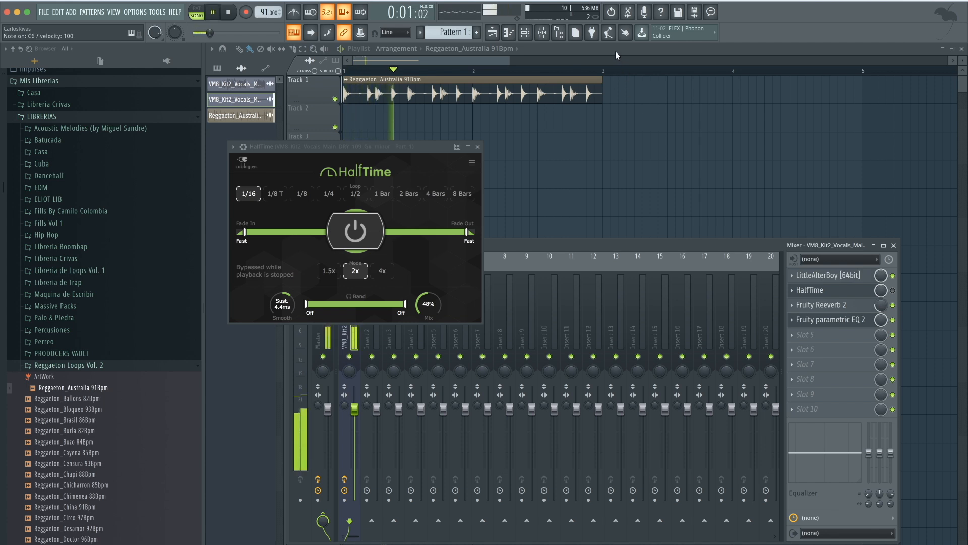
key(space)
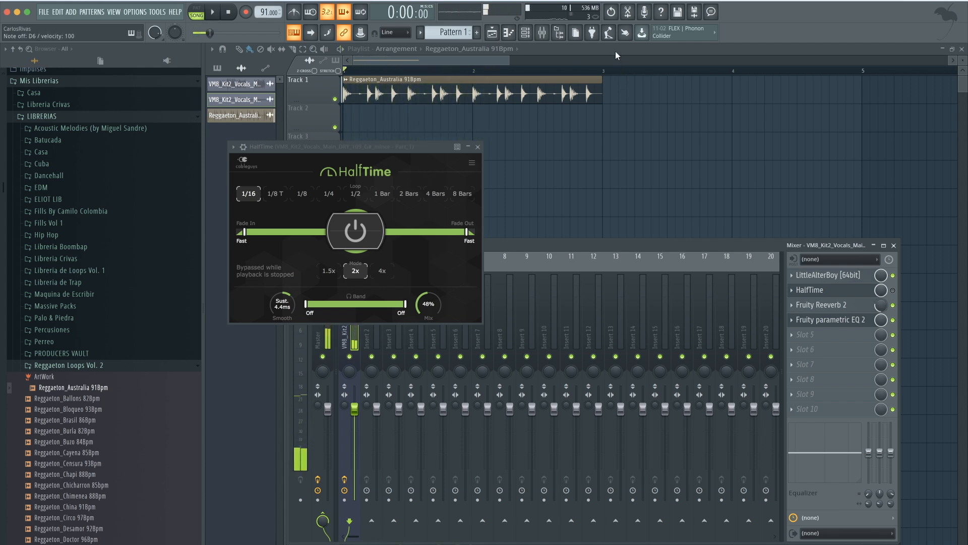